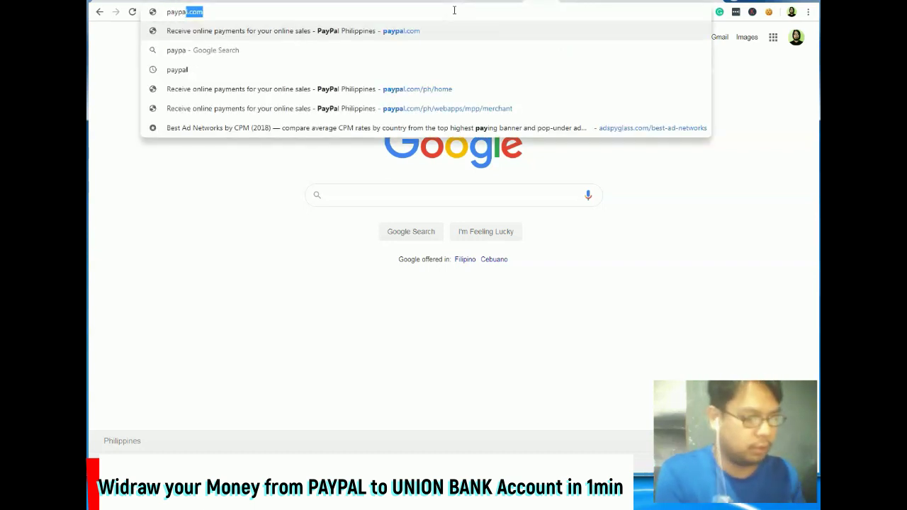
- Open the PayPal website and log in with the account's e-mail and password
{"action": "key", "text": "Return"}
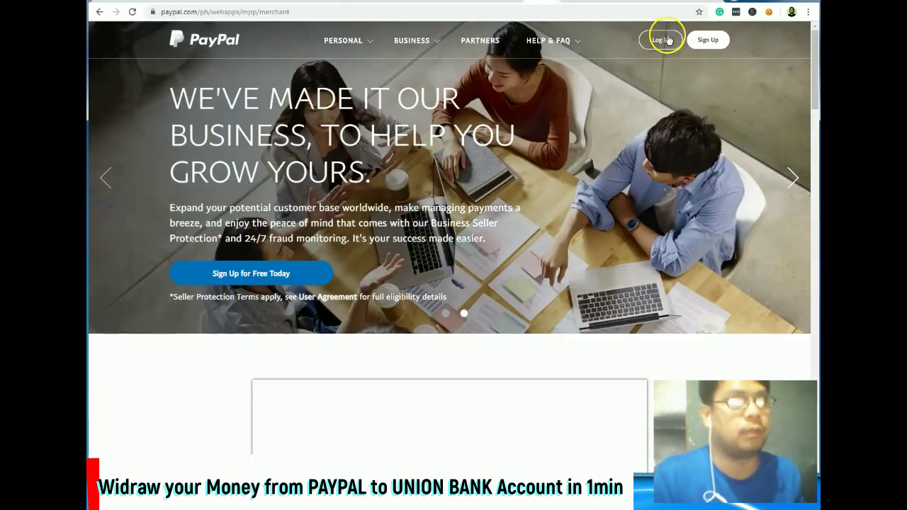
{"action": "left_click", "coordinate": [668, 41]}
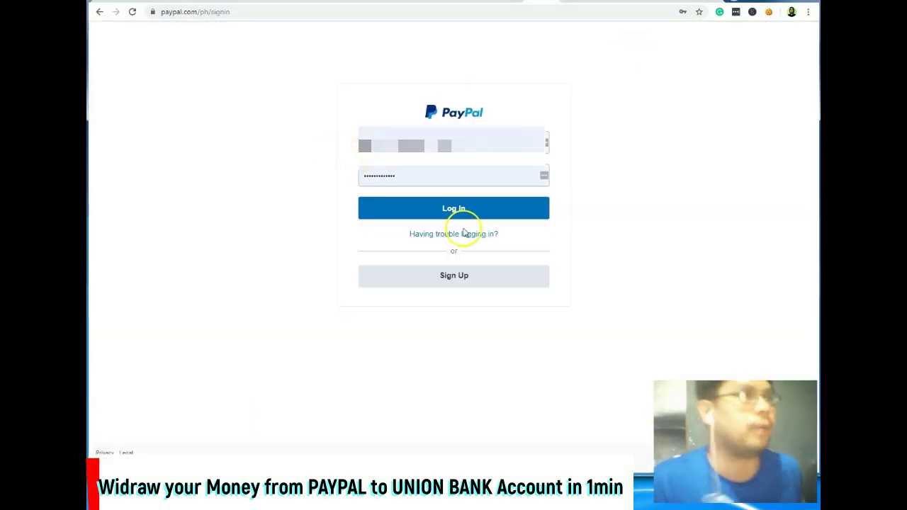
{"action": "left_click", "coordinate": [462, 214]}
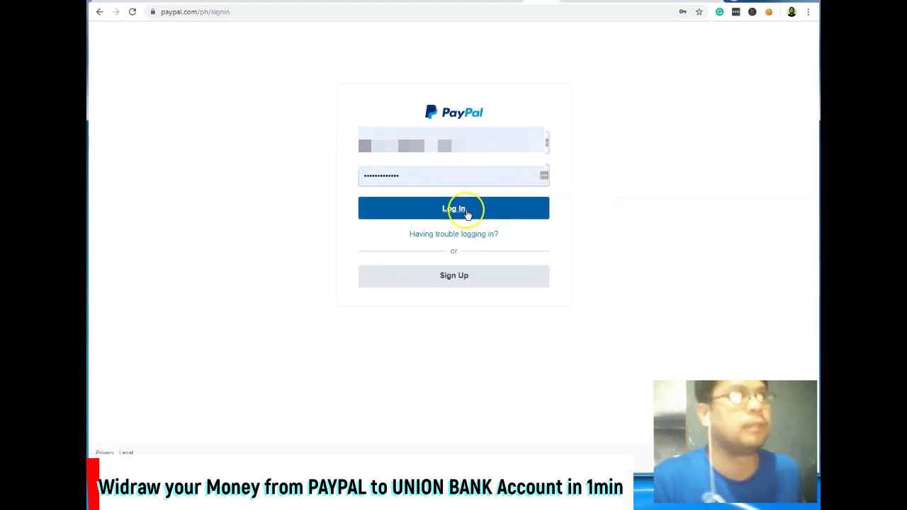
{"action": "left_click", "coordinate": [467, 213]}
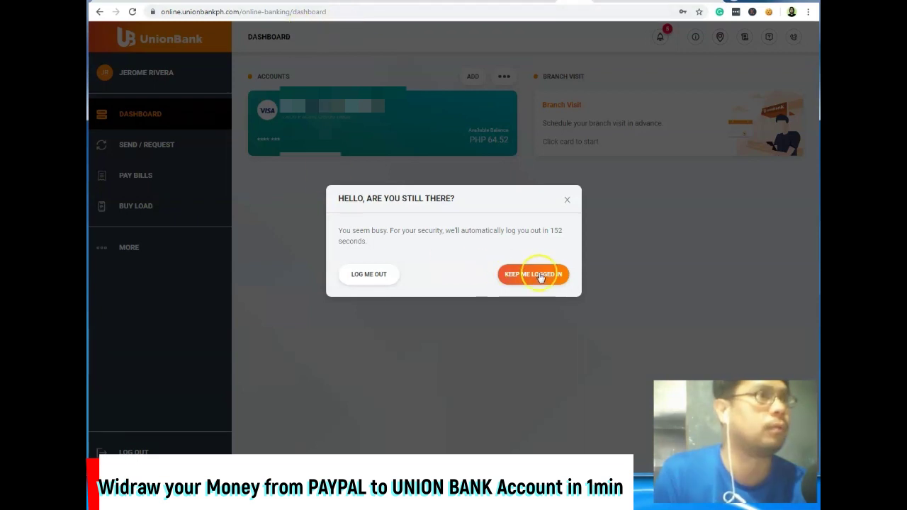
- Keep the UnionBank session alive at PHP 64.52, then bring the PayPal Summary forward
{"action": "left_click", "coordinate": [540, 277]}
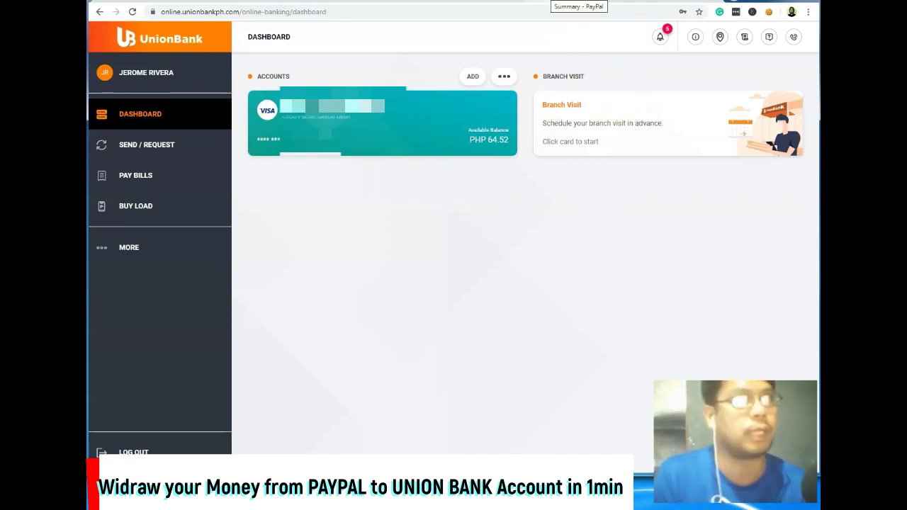
{"action": "left_click", "coordinate": [578, 1]}
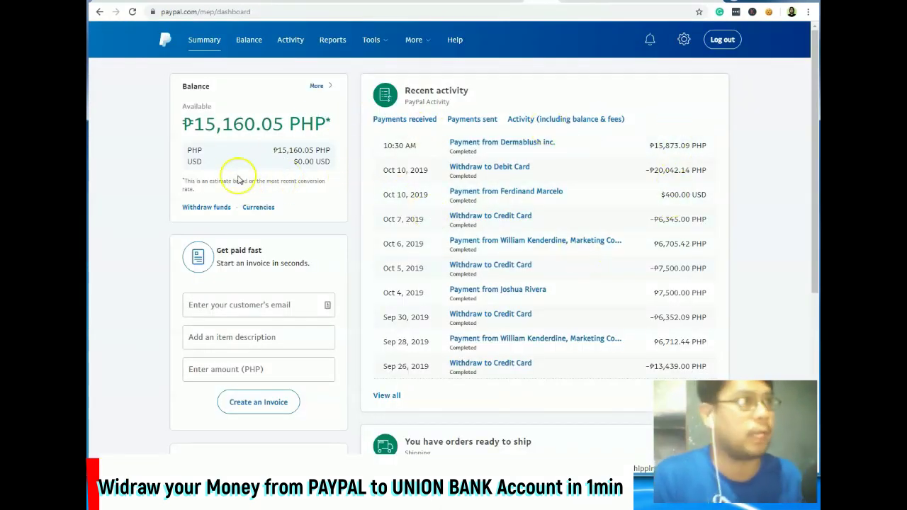
{"action": "left_click", "coordinate": [577, 1]}
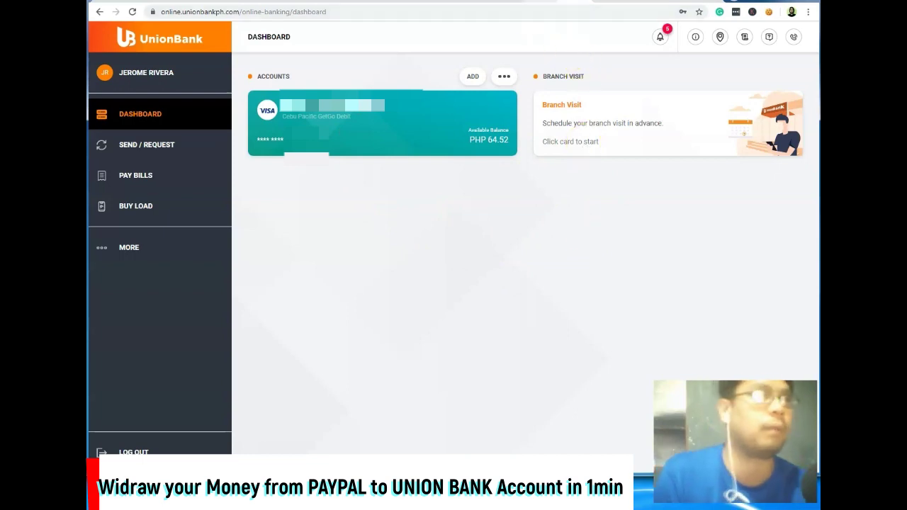
{"action": "left_click", "coordinate": [560, 3]}
{"action": "scroll", "coordinate": [297, 255], "scroll_direction": "down", "scroll_amount": 3}
{"action": "scroll", "coordinate": [265, 331], "scroll_direction": "up", "scroll_amount": 3}
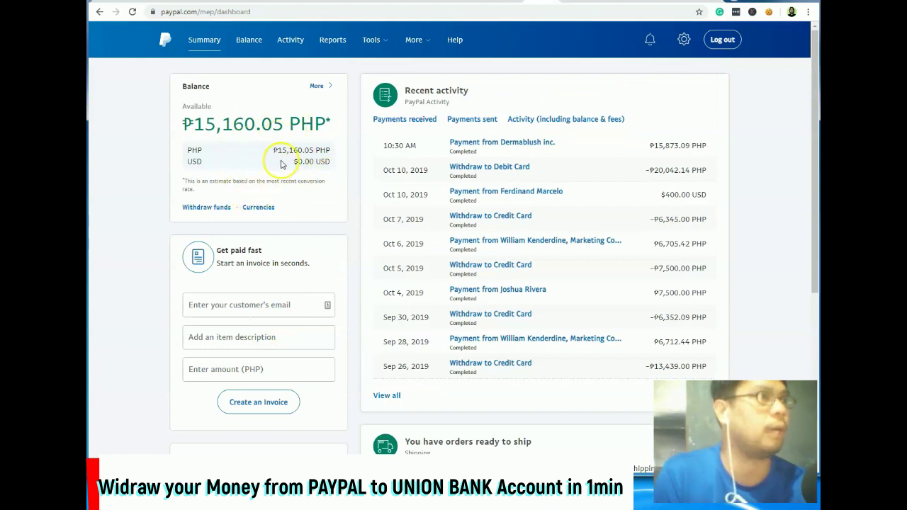
- Start a withdrawal from the PayPal balance to the linked VISA card for 15165.05
{"action": "left_click", "coordinate": [220, 213]}
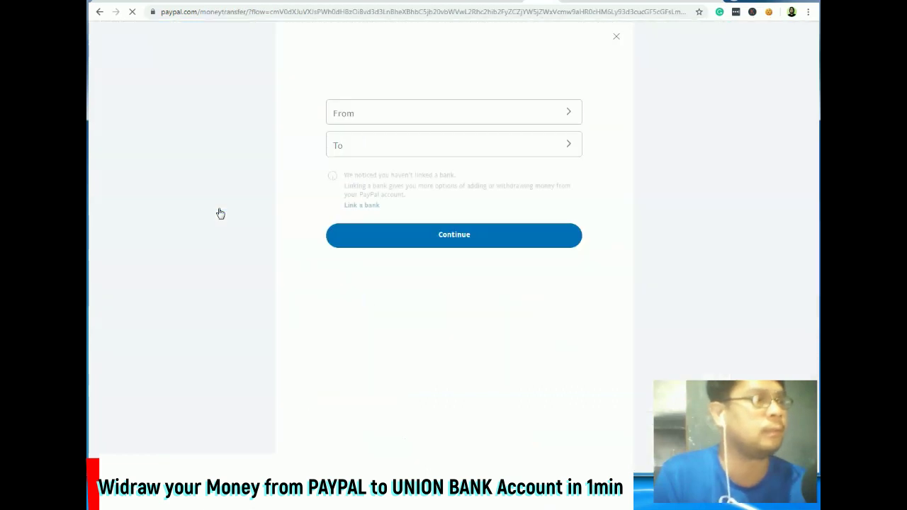
{"action": "left_click", "coordinate": [571, 115]}
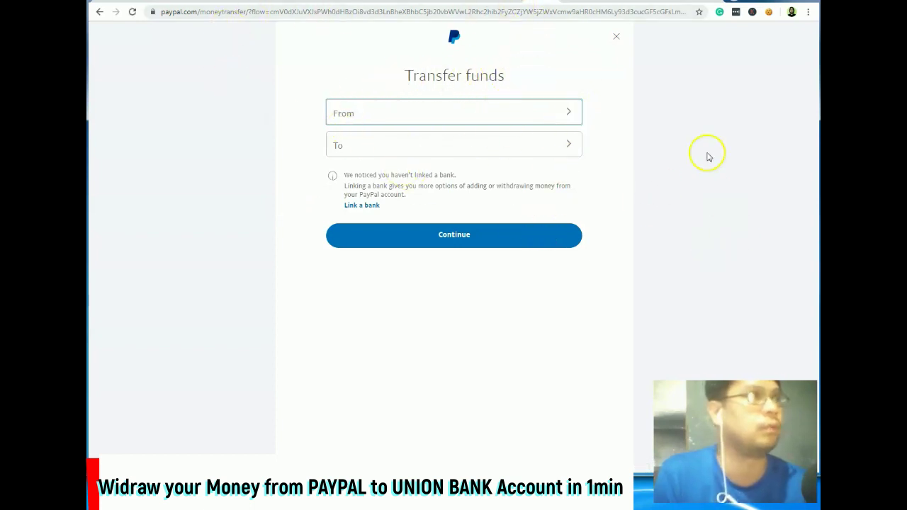
{"action": "left_click", "coordinate": [446, 112]}
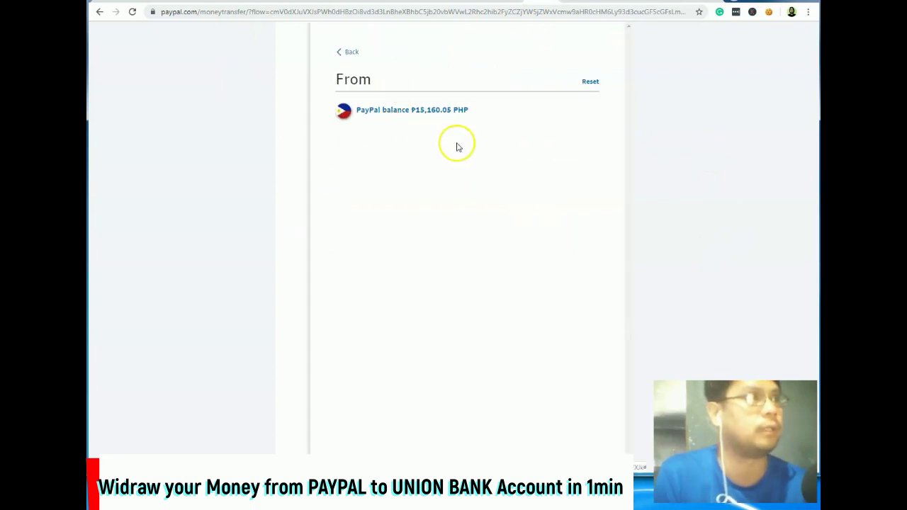
{"action": "left_click", "coordinate": [421, 110]}
{"action": "left_click", "coordinate": [385, 146]}
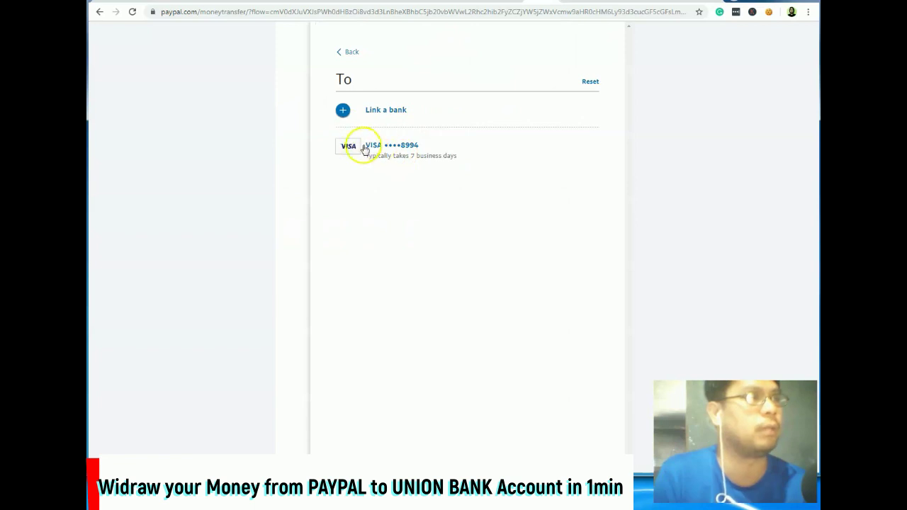
{"action": "left_click", "coordinate": [354, 148]}
{"action": "left_click", "coordinate": [367, 184]}
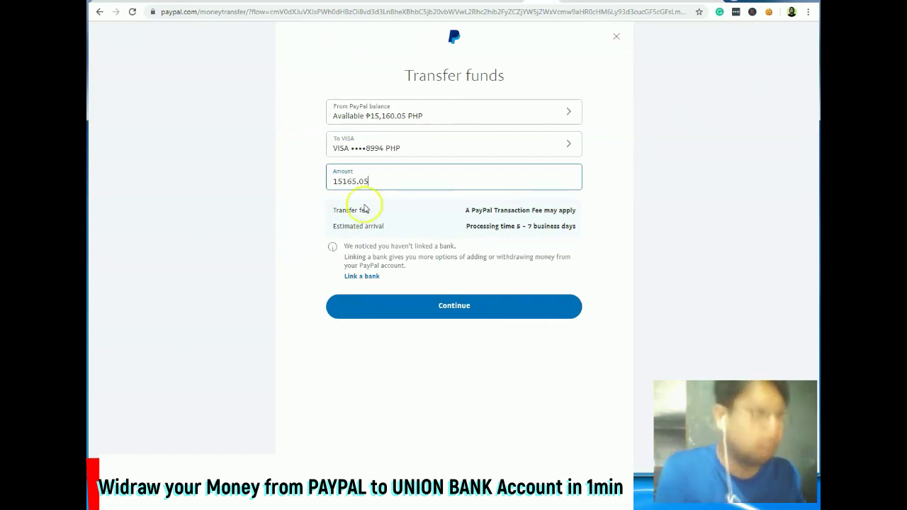
- Delete the extra 5 so the amount reads ₱15,160.05, then proceed to Review
{"action": "left_click", "coordinate": [270, 243]}
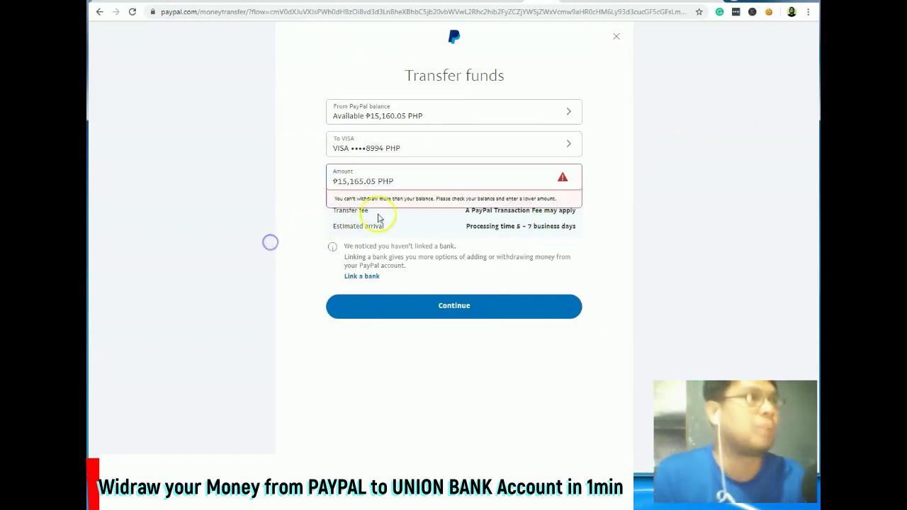
{"action": "left_click", "coordinate": [361, 181]}
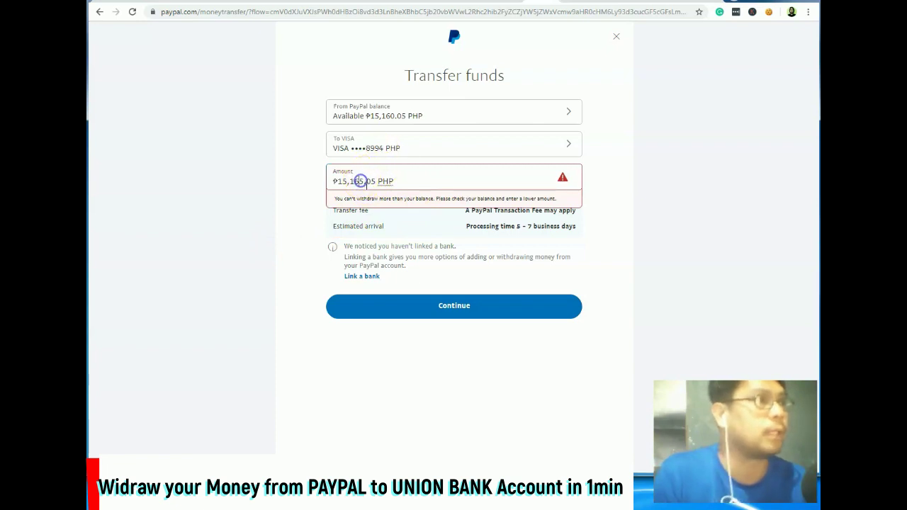
{"action": "key", "text": "BackSpace"}
{"action": "left_click", "coordinate": [263, 243]}
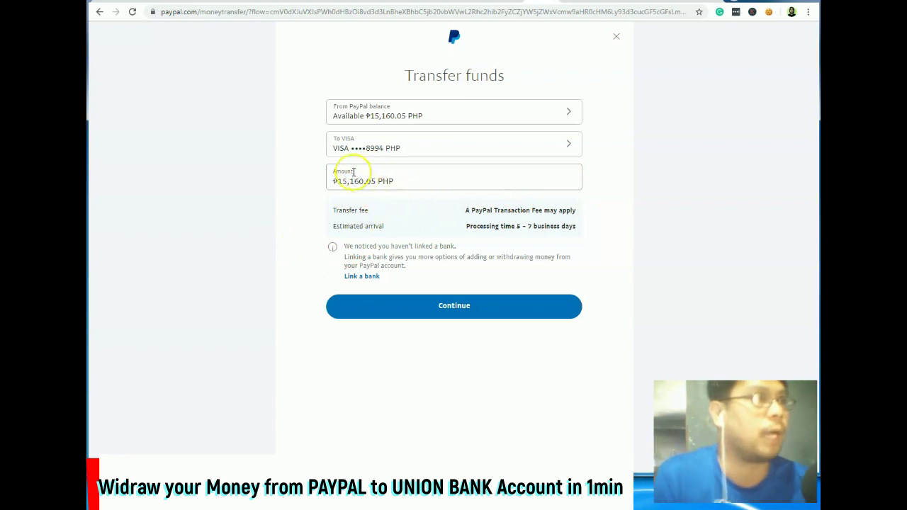
{"action": "left_click", "coordinate": [649, 219]}
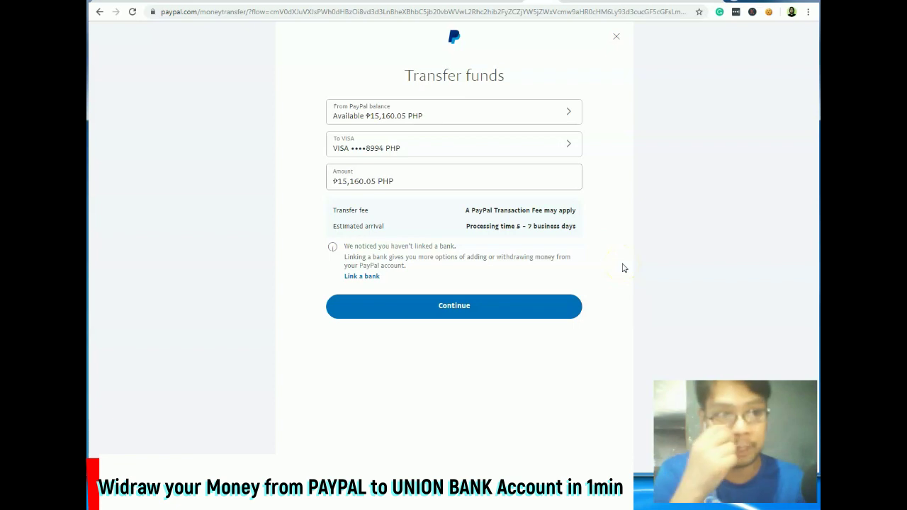
{"action": "left_click", "coordinate": [479, 315]}
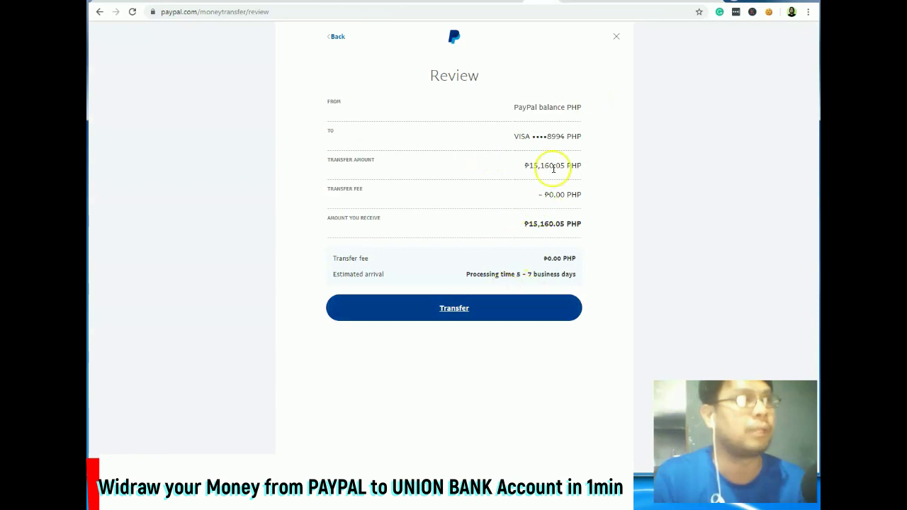
- Check Manila local time, then submit the ₱15,160.05 transfer to the VISA card
{"action": "left_click", "coordinate": [658, 2]}
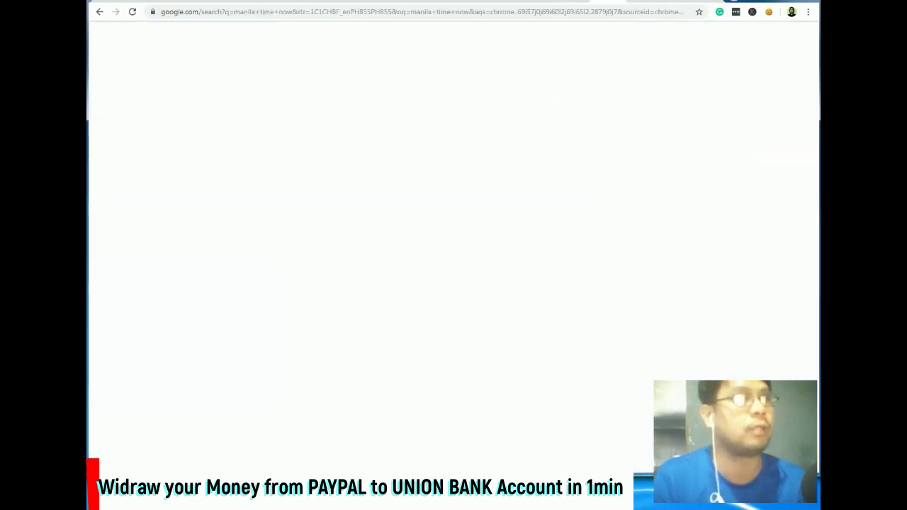
{"action": "left_click", "coordinate": [428, 201]}
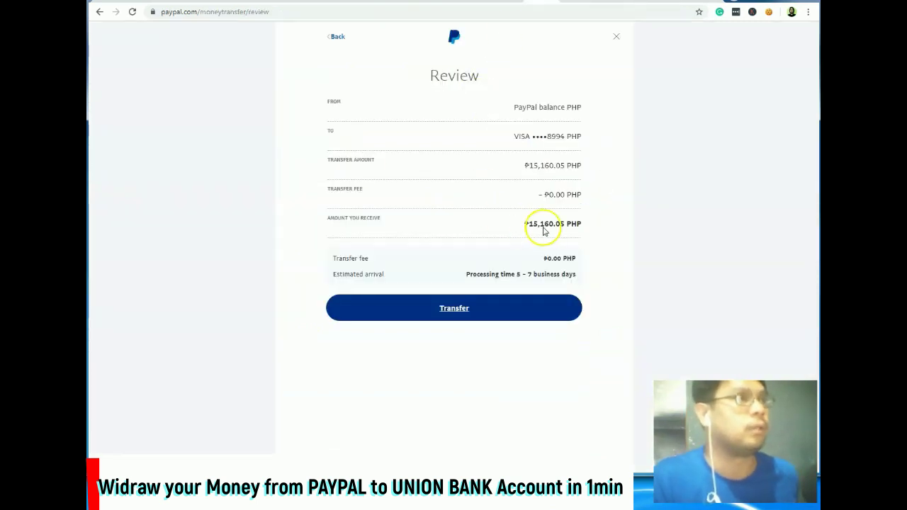
{"action": "left_click", "coordinate": [454, 308]}
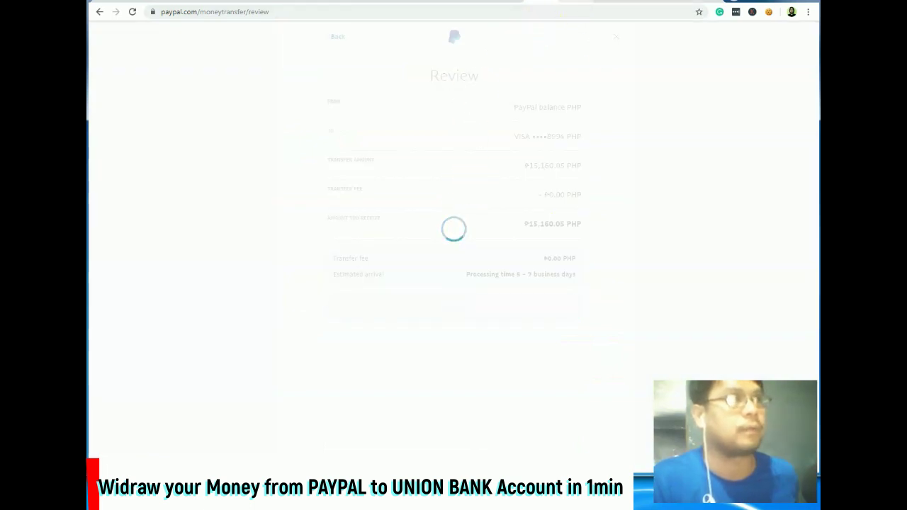
{"action": "left_click", "coordinate": [638, 2]}
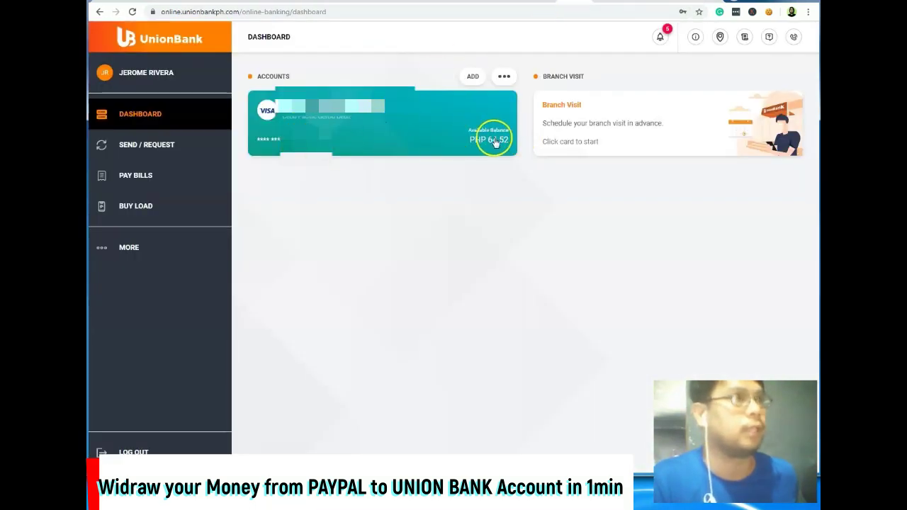
- Close the withdrawal Success page, confirm the ₱0.00 balance, and return to UnionBank
{"action": "left_click", "coordinate": [410, 2]}
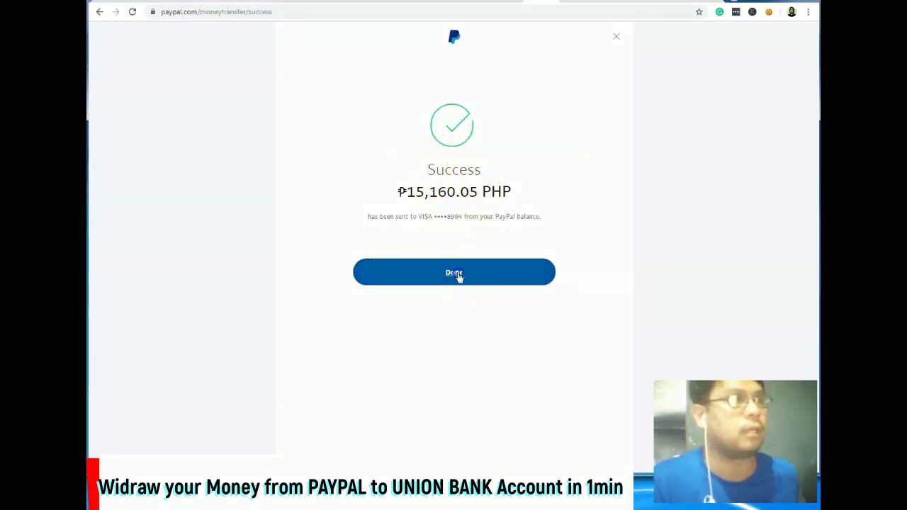
{"action": "left_click", "coordinate": [613, 141]}
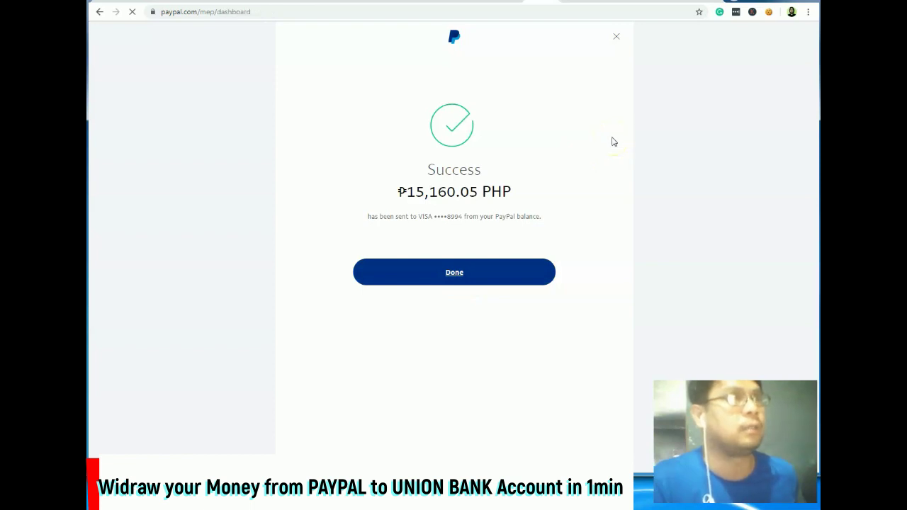
{"action": "left_click", "coordinate": [593, 146]}
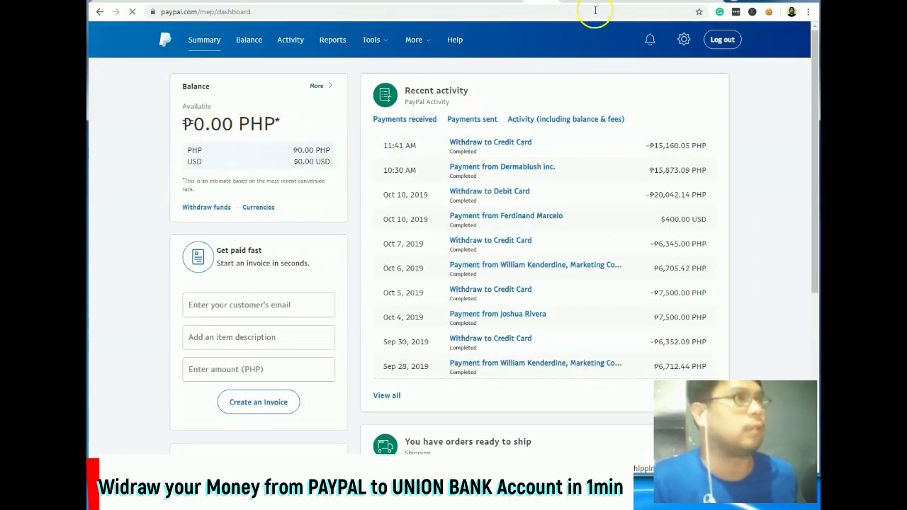
{"action": "left_click", "coordinate": [733, 1]}
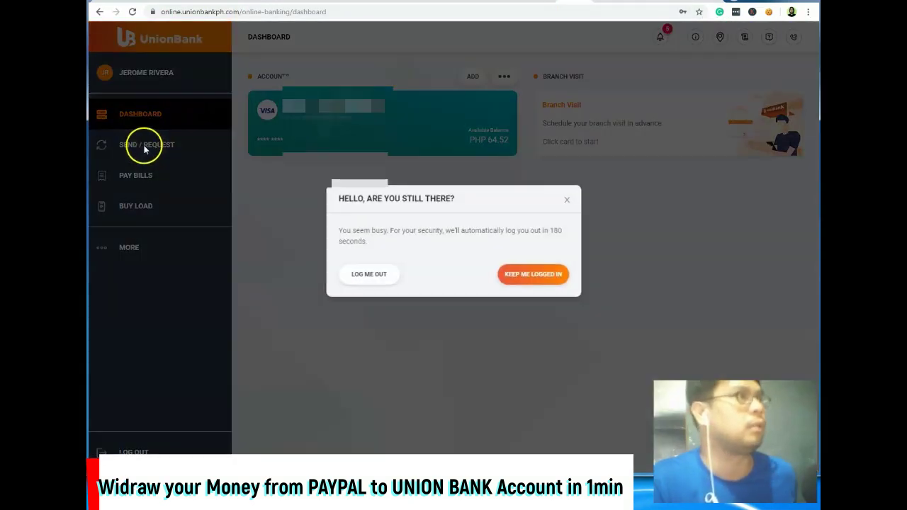
- Keep the UnionBank session and reload to confirm the balance rose to PHP 15,224.57
{"action": "left_click", "coordinate": [538, 278]}
{"action": "left_click", "coordinate": [132, 11]}
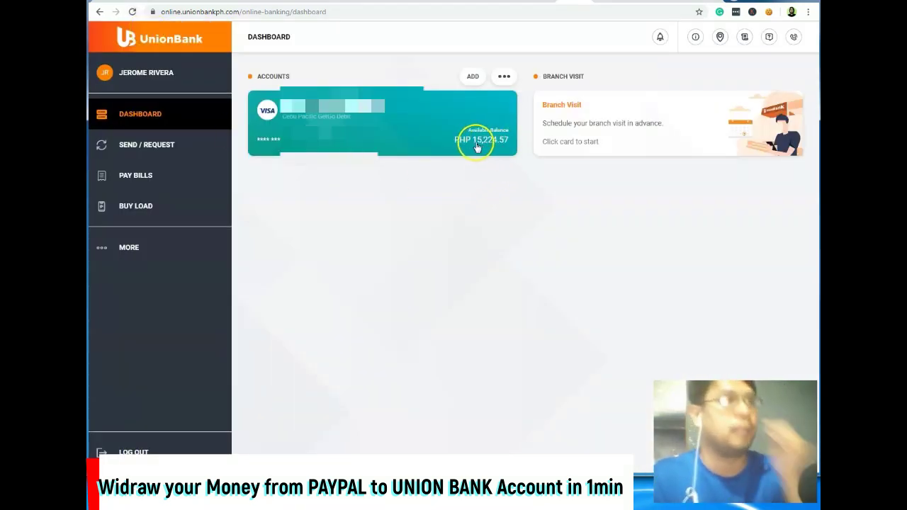
{"action": "left_click", "coordinate": [567, 4]}
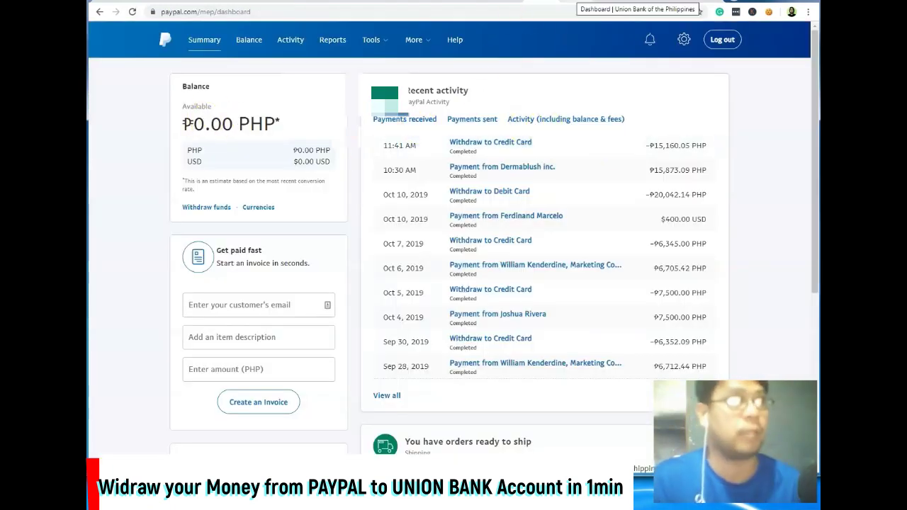
{"action": "left_click", "coordinate": [637, 2]}
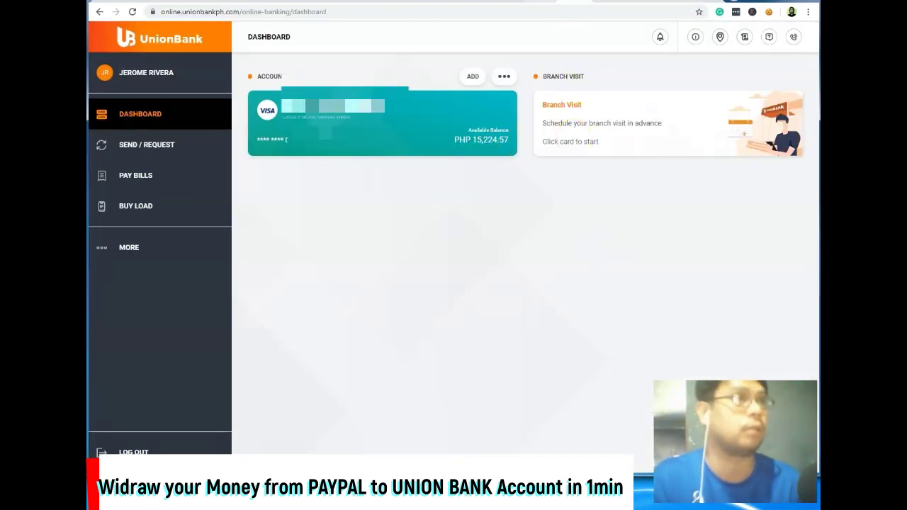